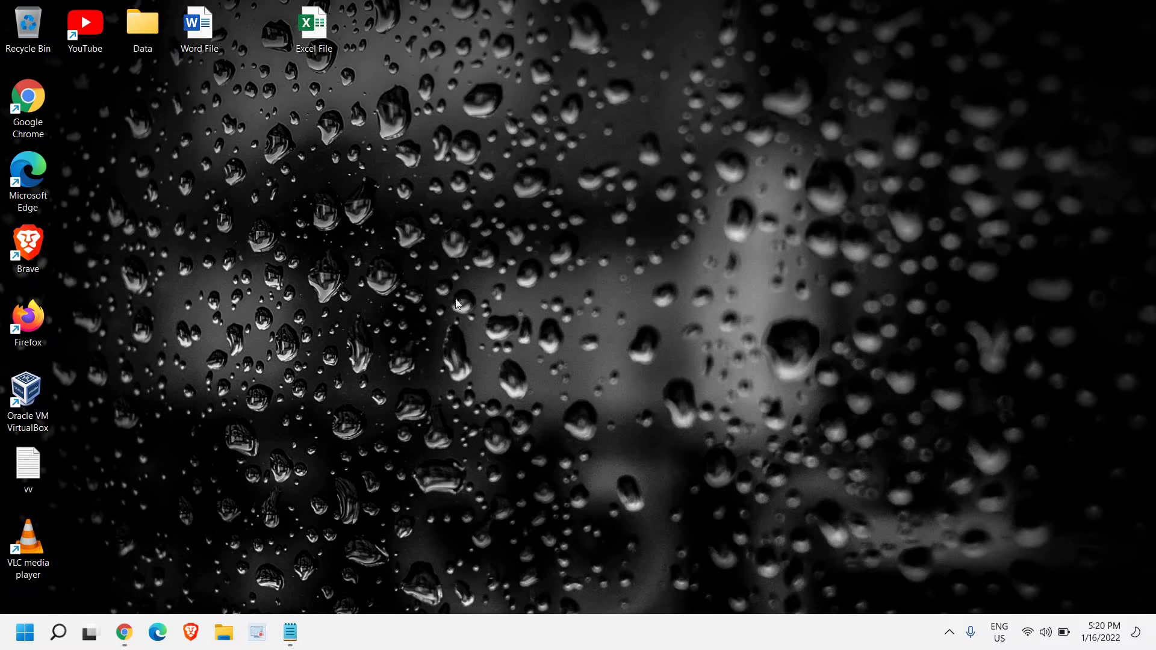
Step: Search for cmd and launch Command Prompt as administrator
left_click(58, 632)
type("c")
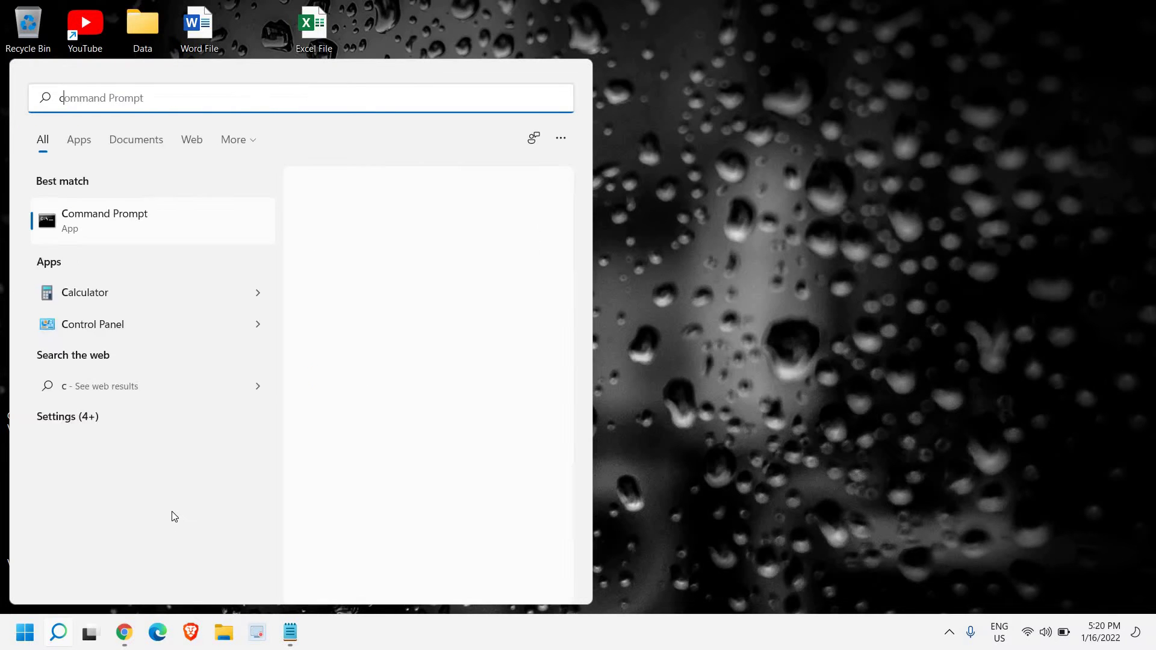
type("md")
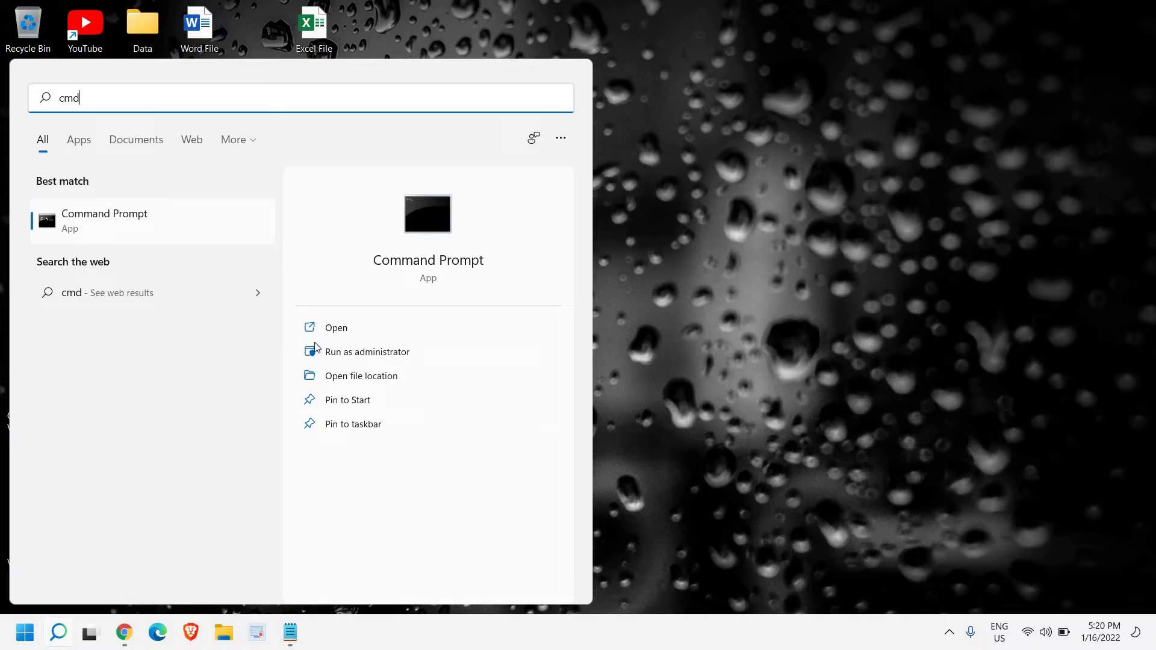
left_click(349, 358)
type("netsh wlan s")
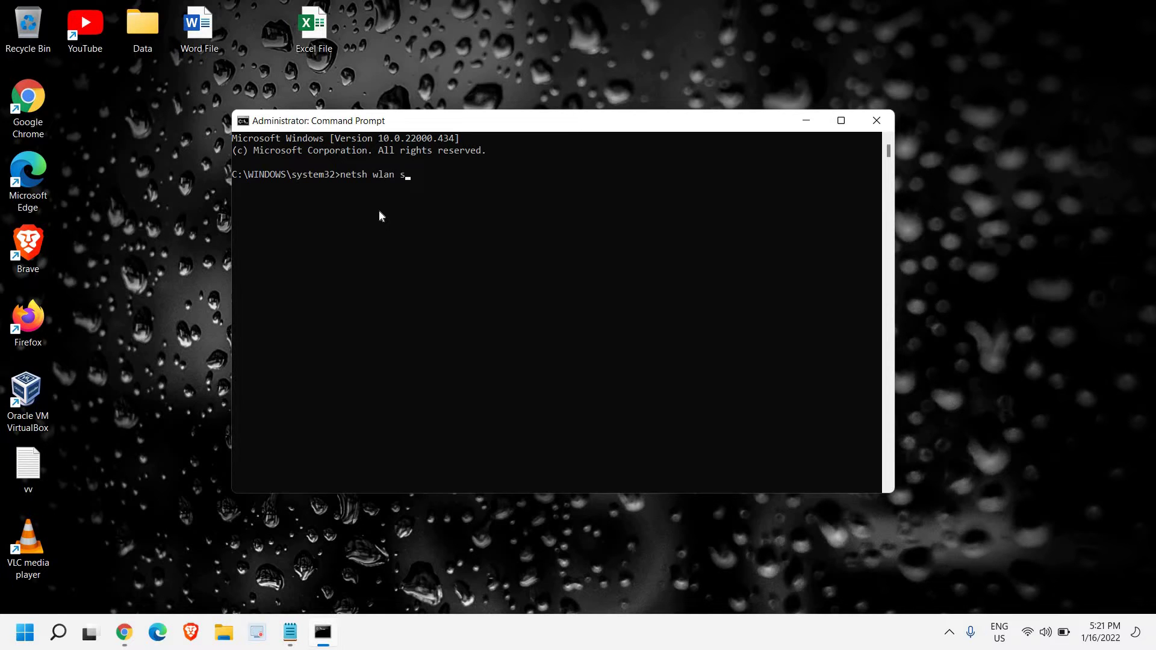
type("how drivers")
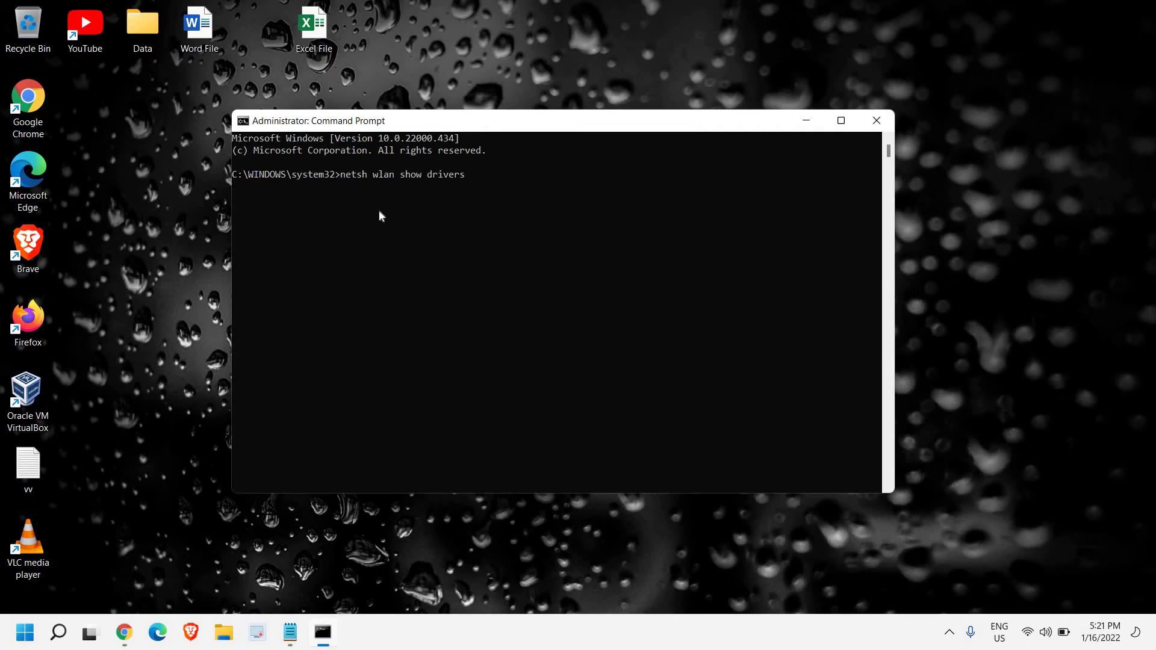
Step: Run 'netsh wlan show drivers' to list the Intel Wireless-AC 9560 driver details
key("Return")
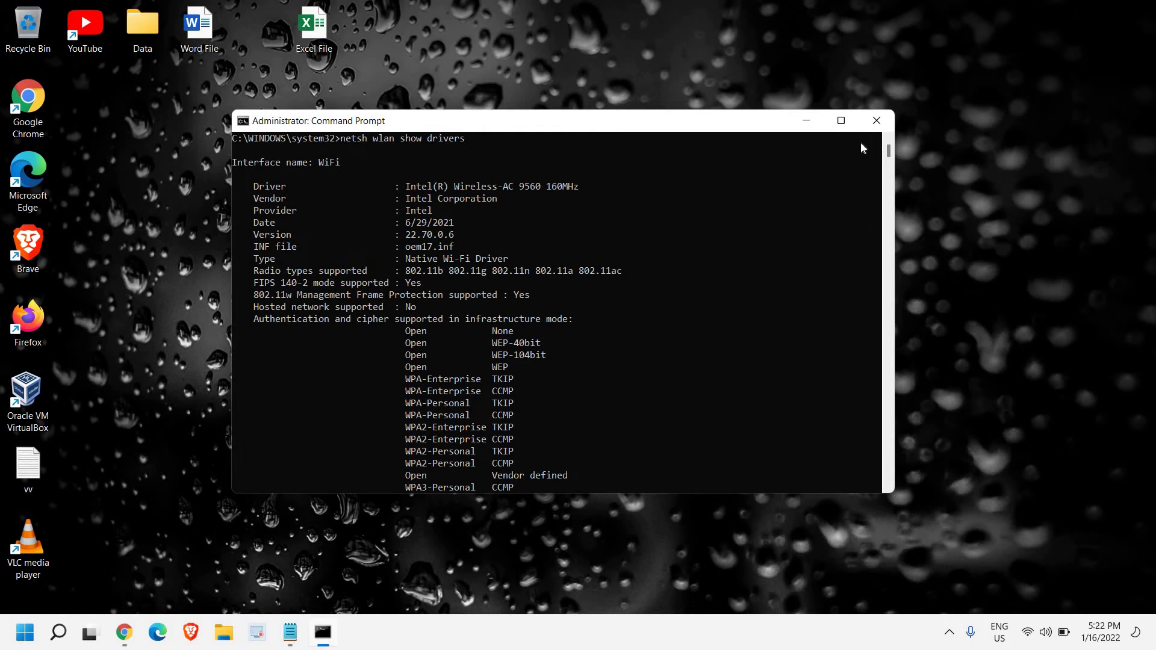
Step: Close Command Prompt and launch Device Manager from the Start right-click menu
left_click(876, 120)
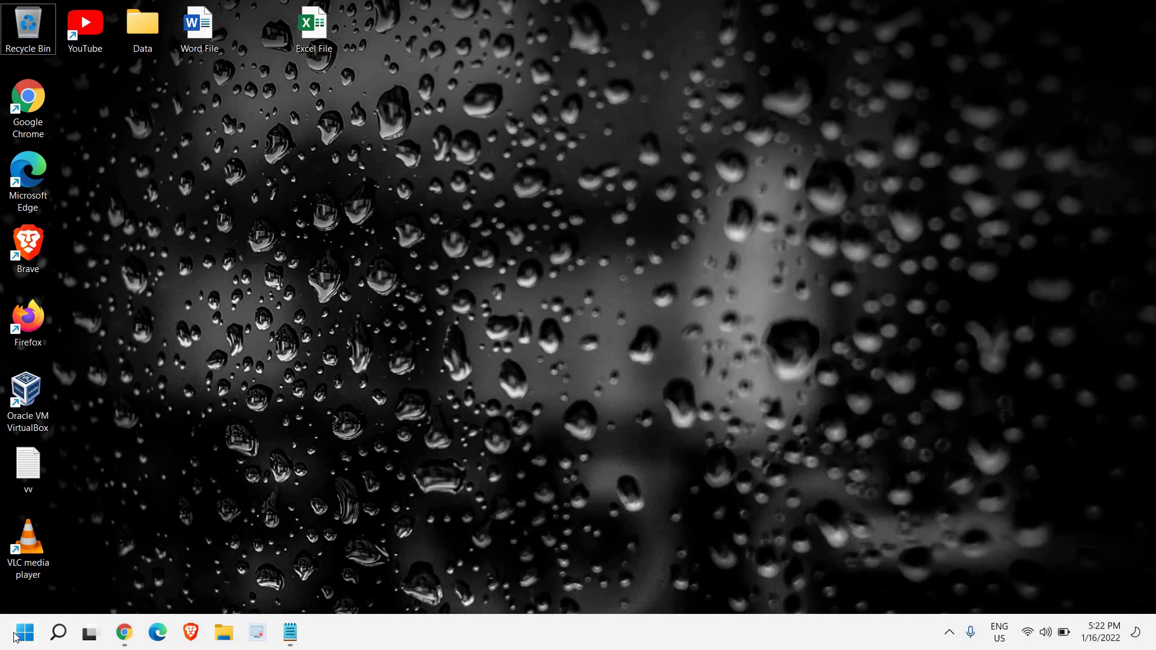
right_click(19, 634)
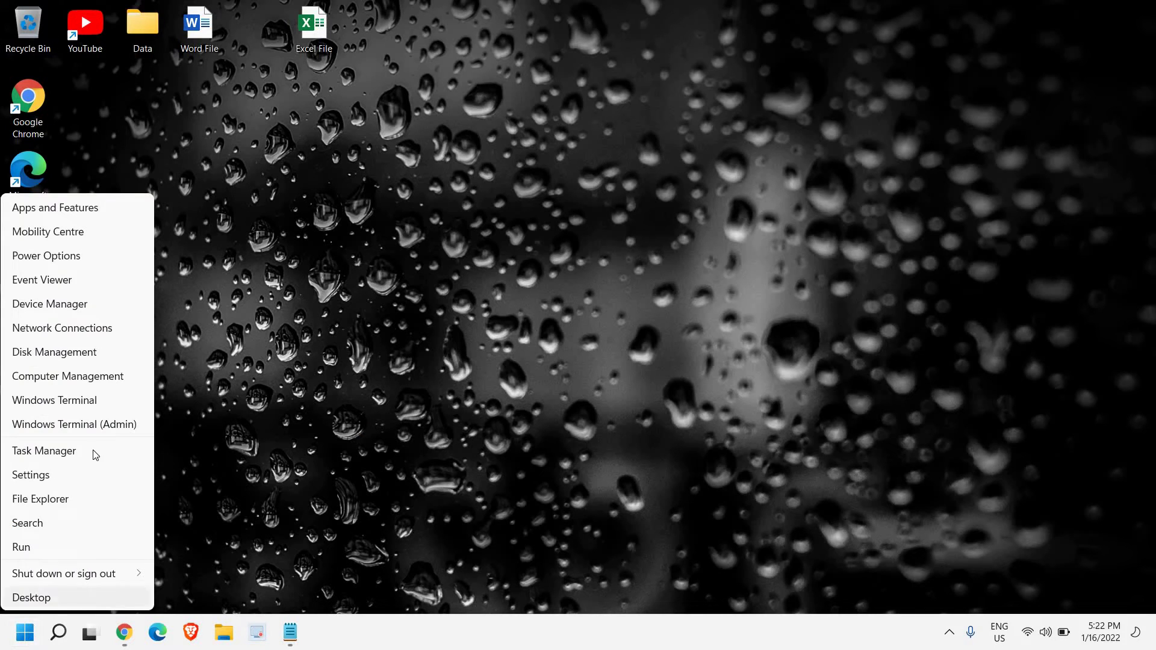
left_click(64, 303)
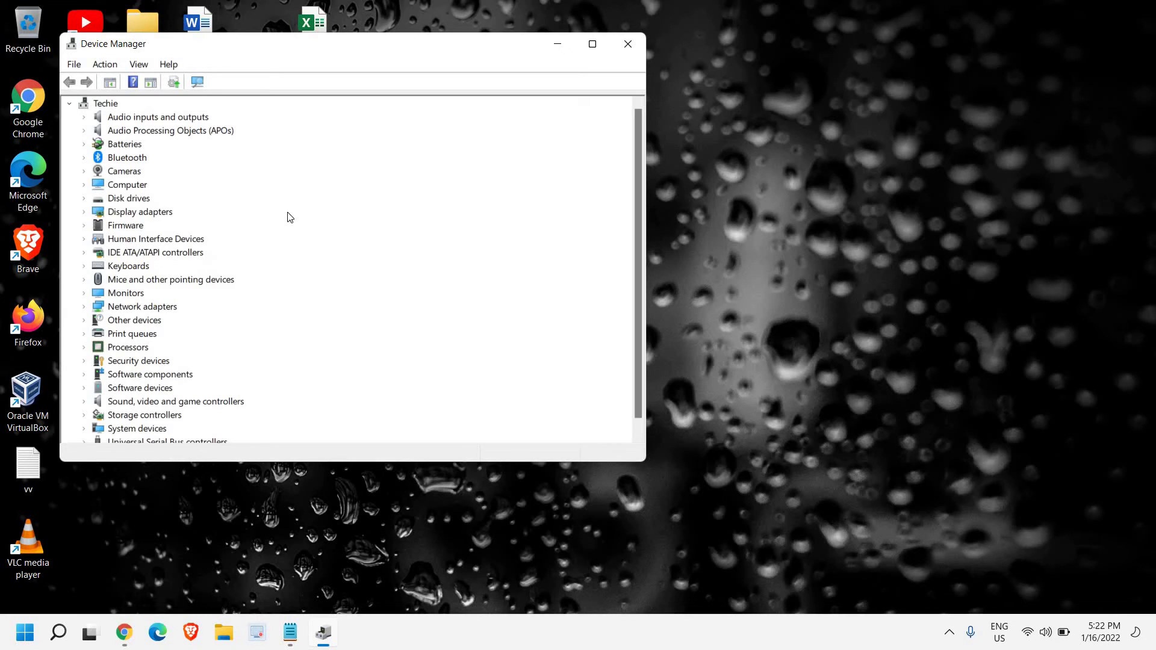
Step: Expand Network adapters and show the context menu for Intel(R) Wireless-AC 9560 160MHz
left_click(85, 308)
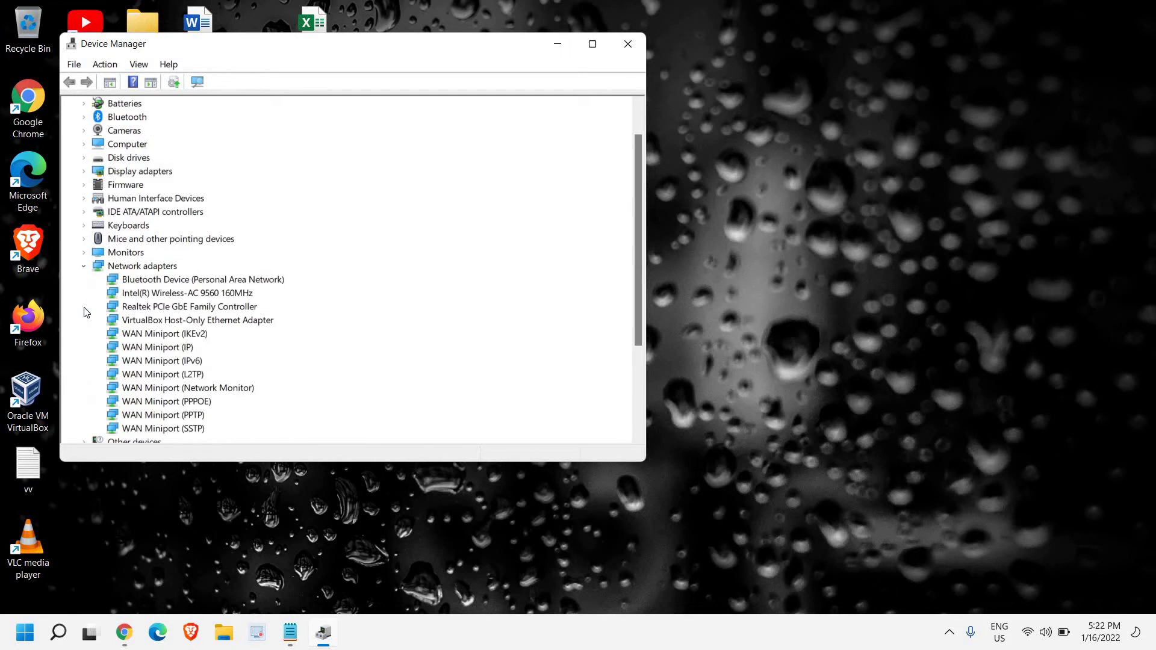
left_click(168, 299)
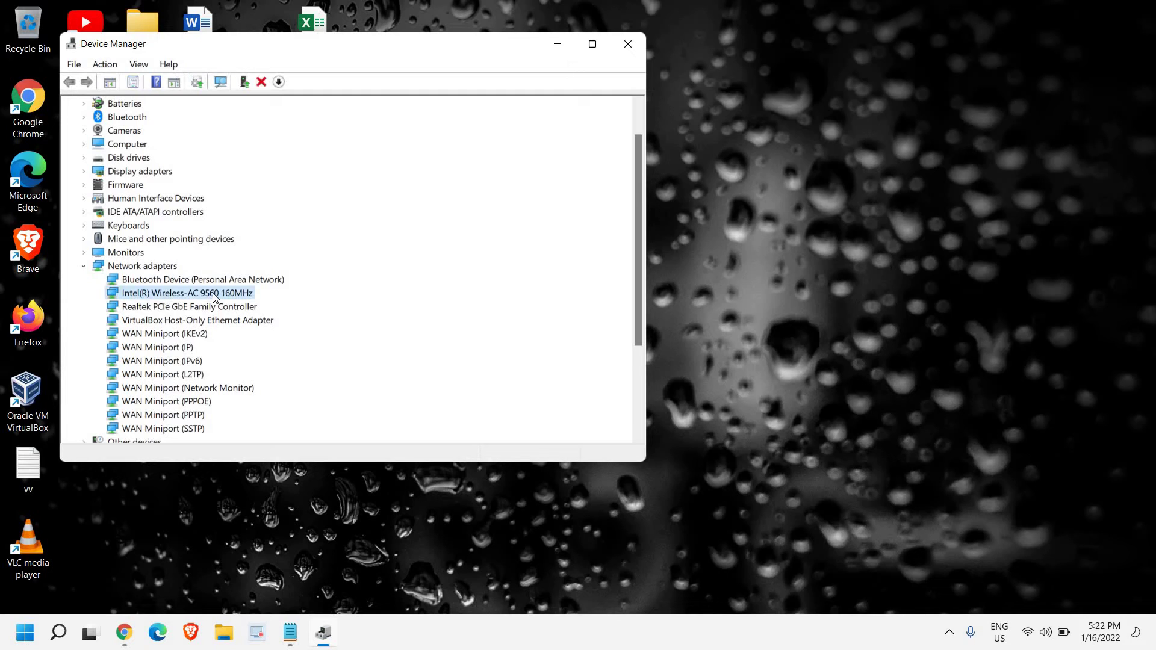
right_click(215, 294)
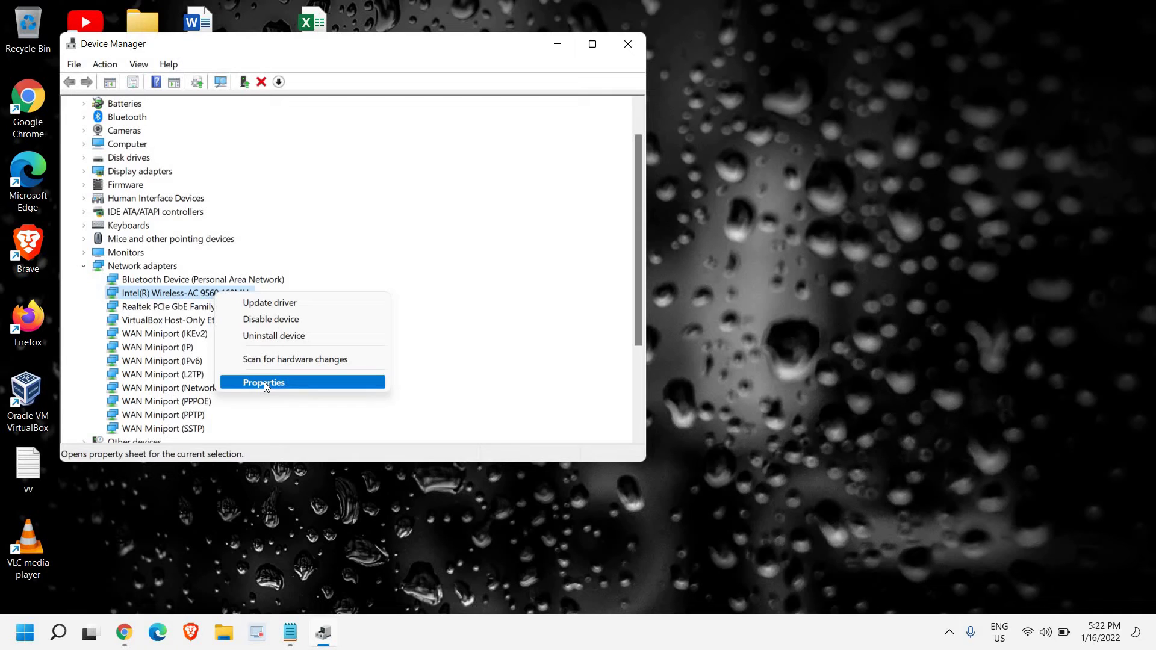
left_click(491, 366)
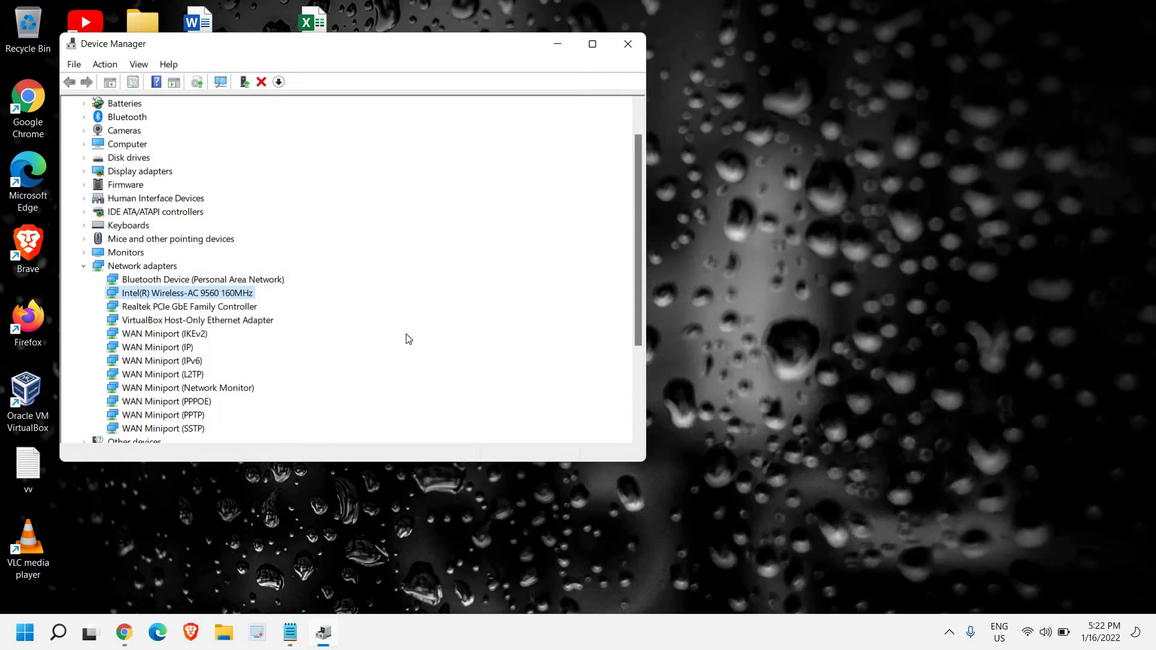
right_click(217, 298)
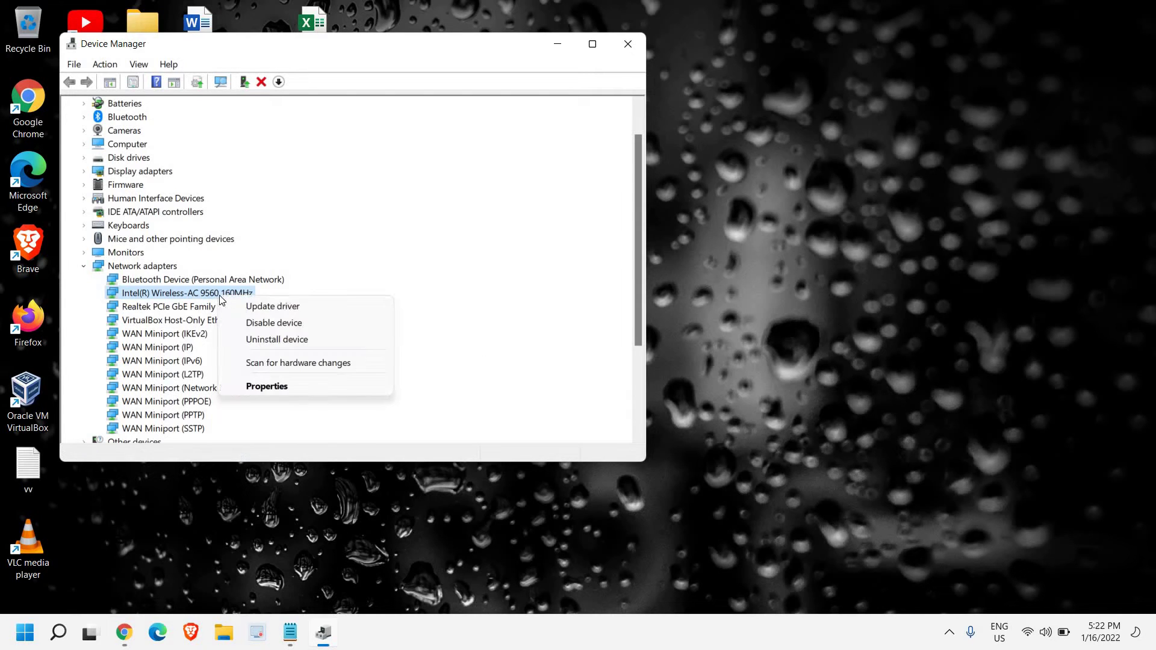
left_click(306, 306)
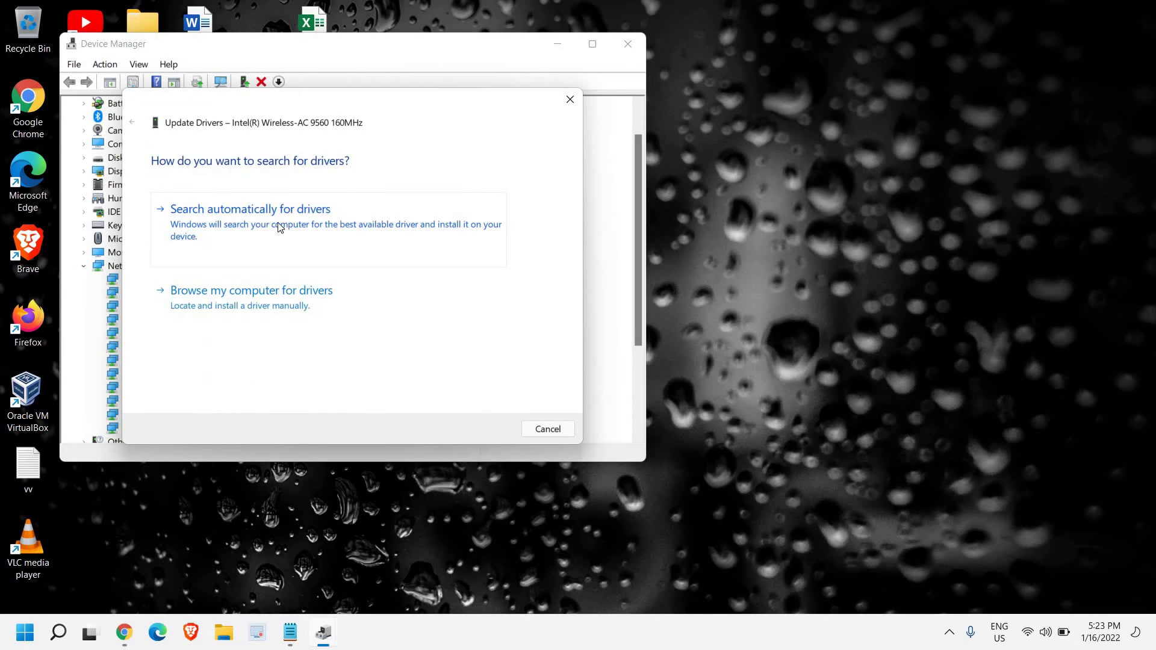
left_click(279, 226)
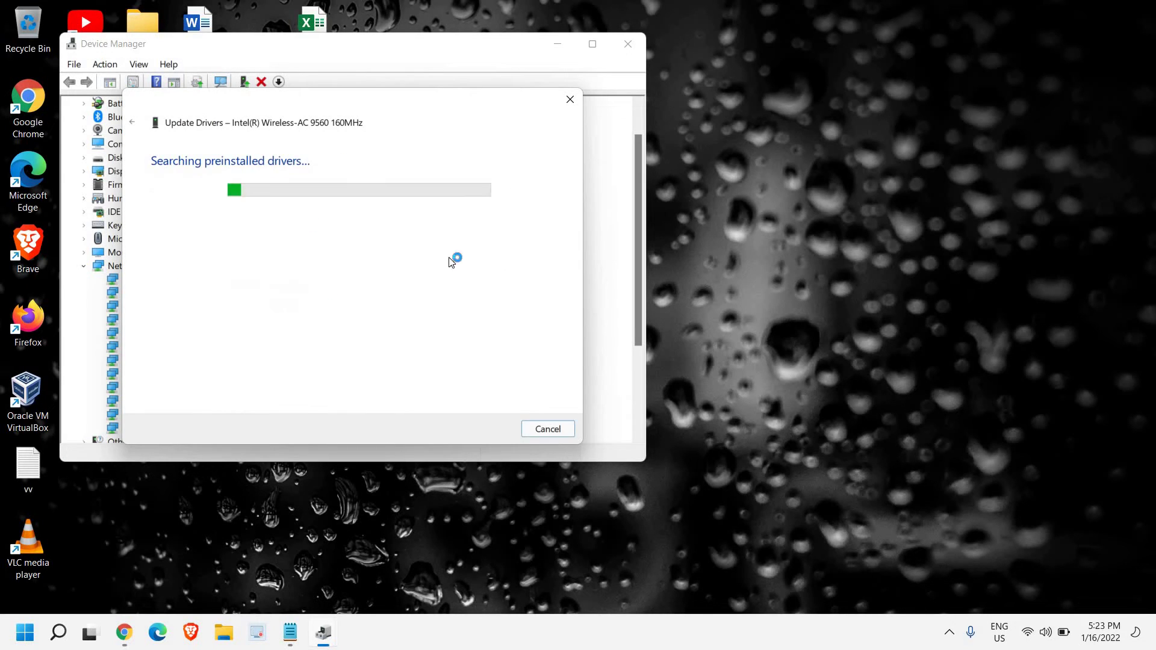
left_click(547, 429)
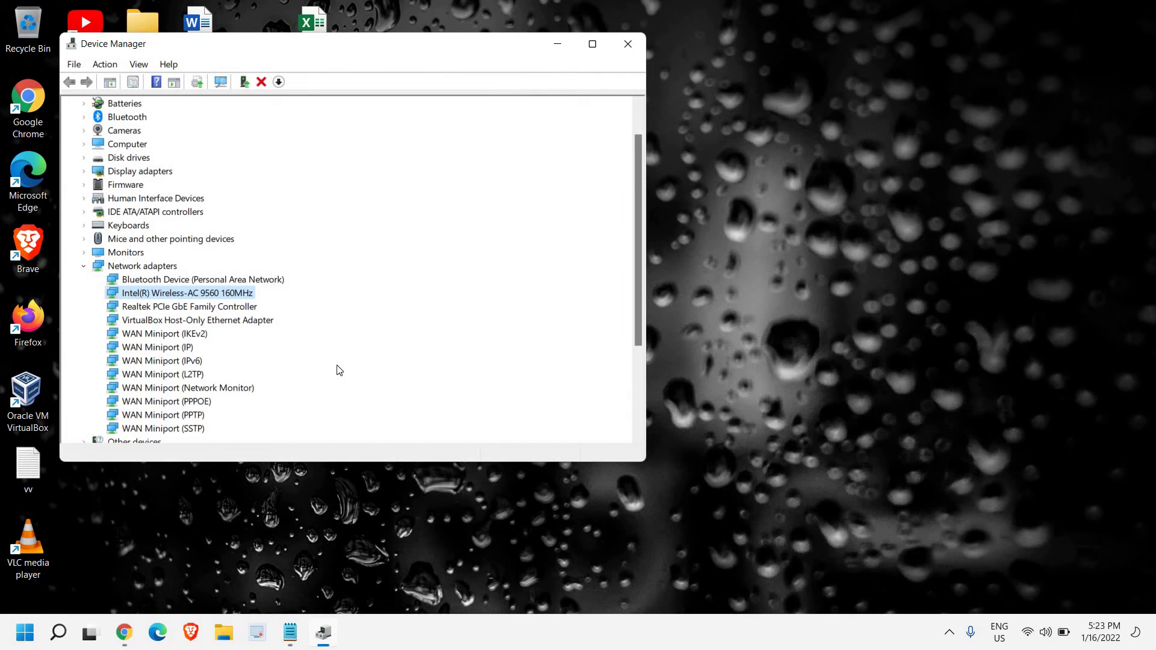
Step: In the adapter's Advanced properties, set Preferred Band to Prefer 5GHz band
right_click(221, 297)
left_click(261, 380)
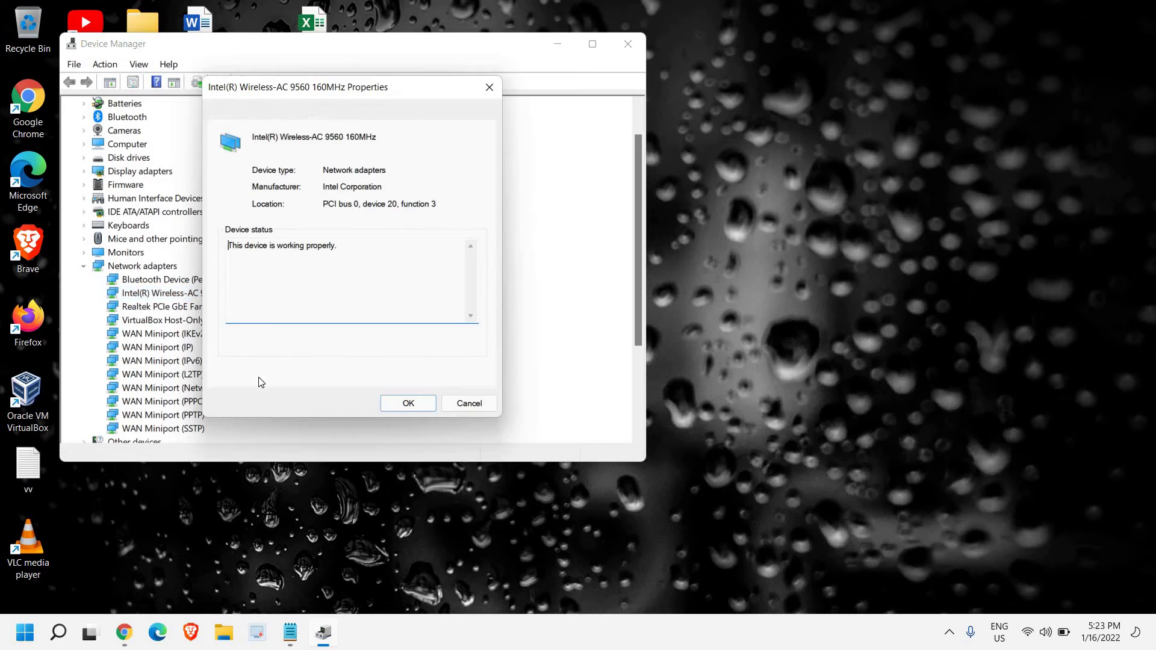
left_click(268, 114)
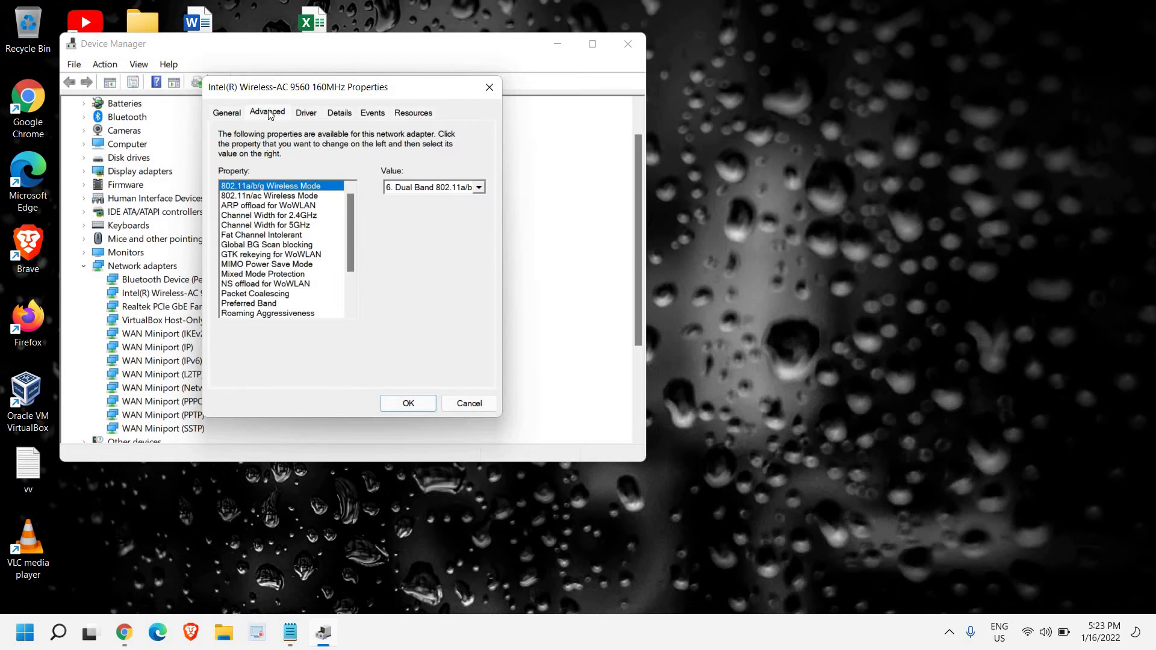
scroll(262, 253, "down", 2)
left_click(250, 244)
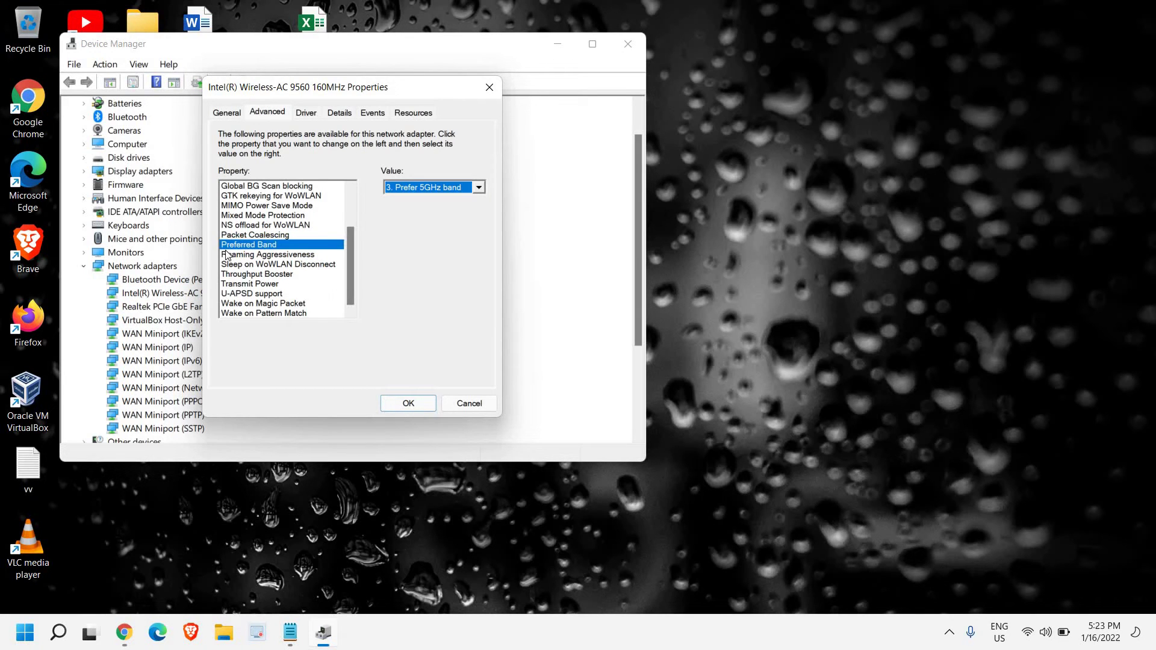
left_click(427, 184)
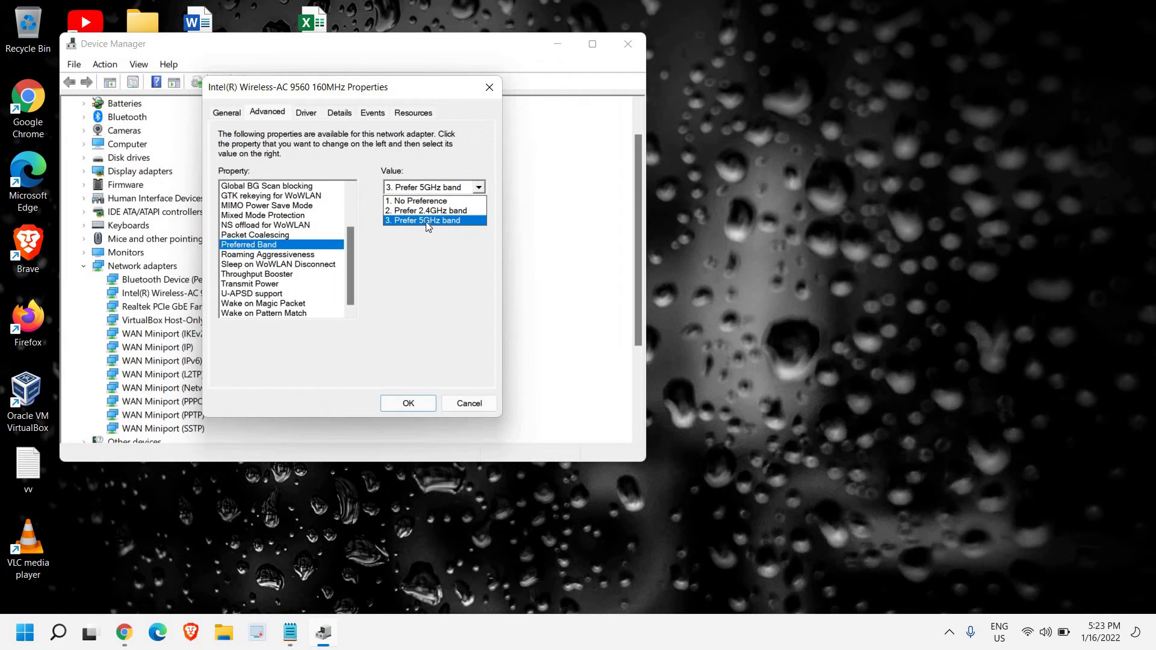
left_click(426, 221)
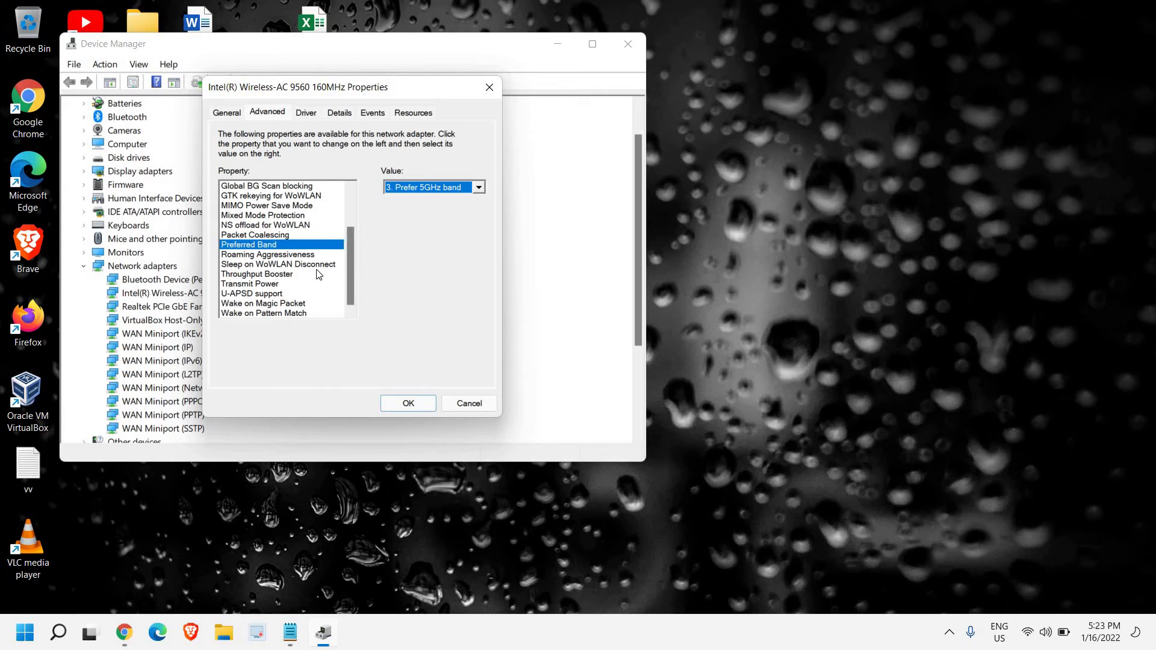
scroll(321, 270, "up", 2)
Step: Set the 802.11n/ac Wireless Mode property to 802.11ac
left_click(334, 196)
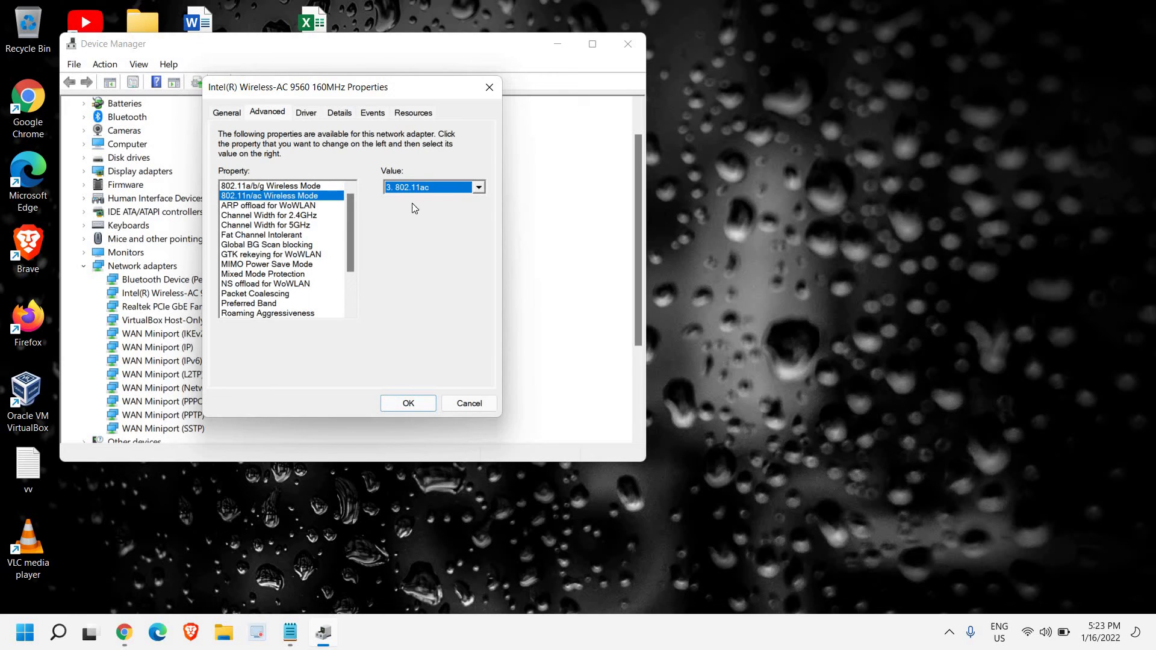
left_click(437, 193)
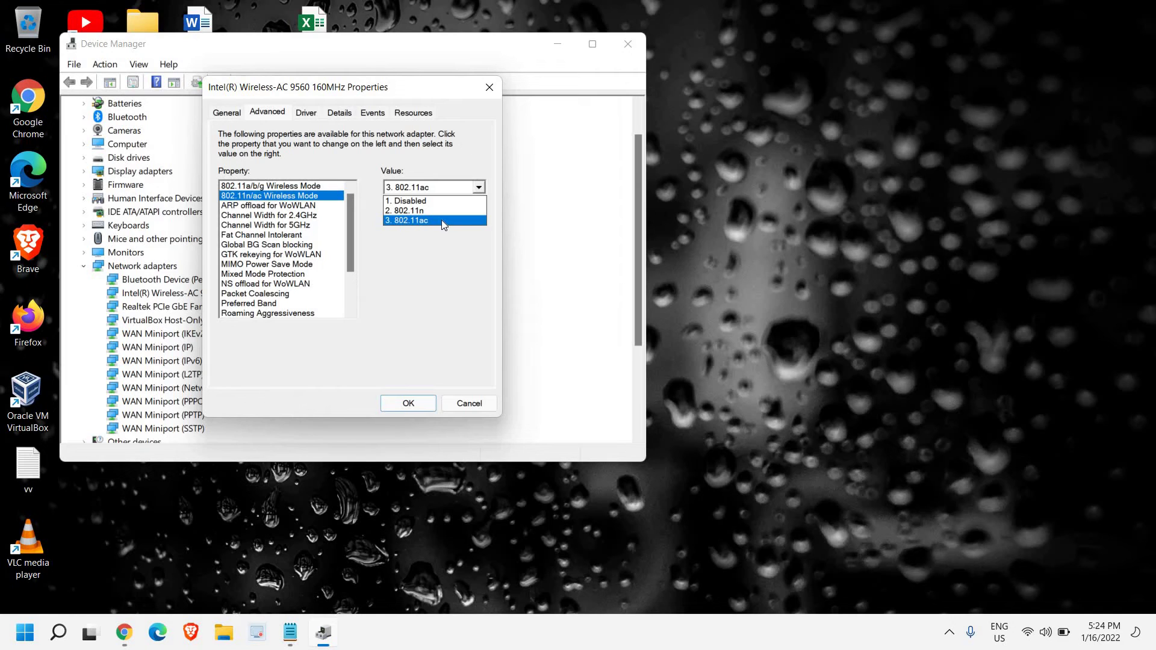
left_click(442, 219)
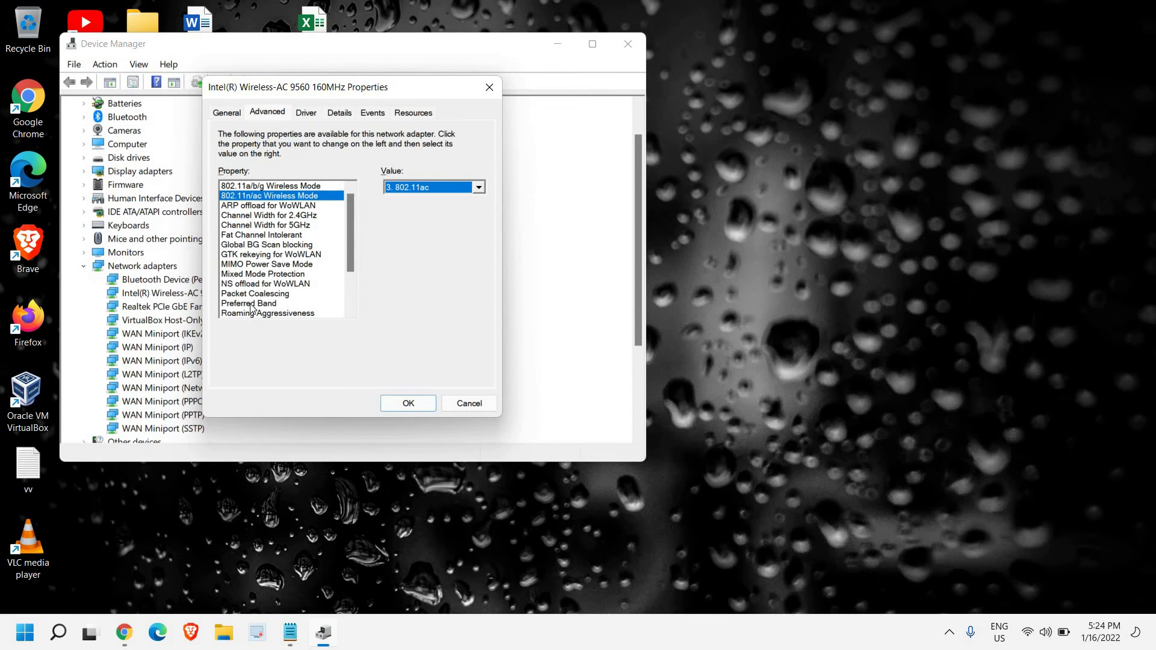
Step: Confirm Preferred Band stays Prefer 5GHz band, apply with OK, and close Device Manager
left_click(252, 304)
scroll(252, 302, "down", 1)
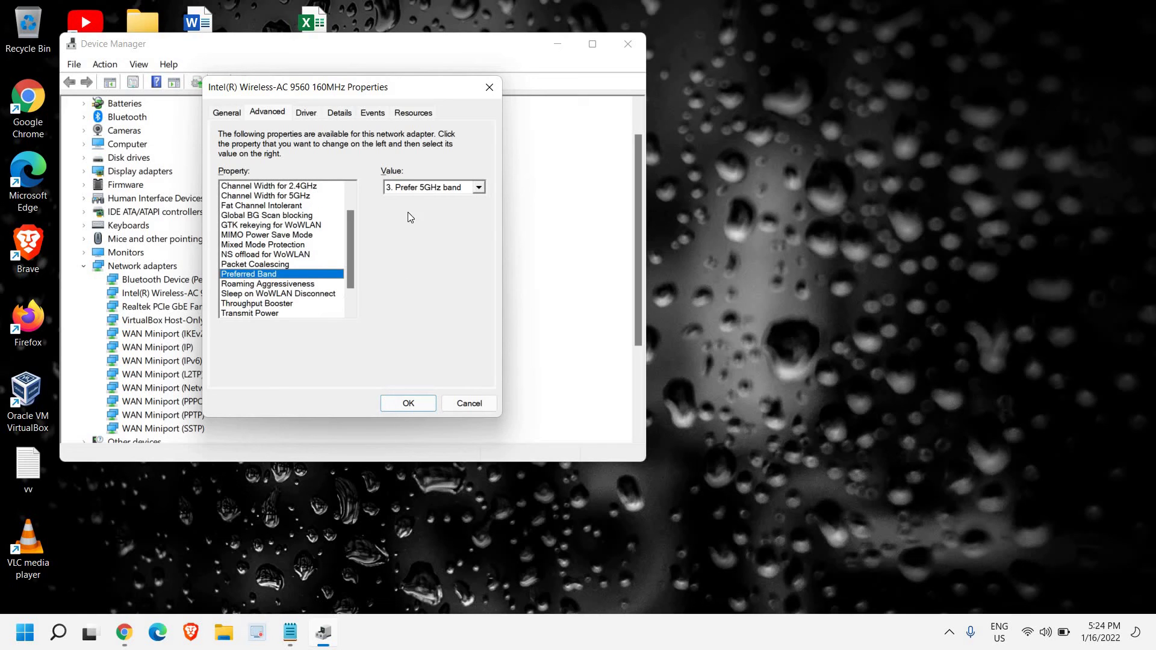
left_click(427, 188)
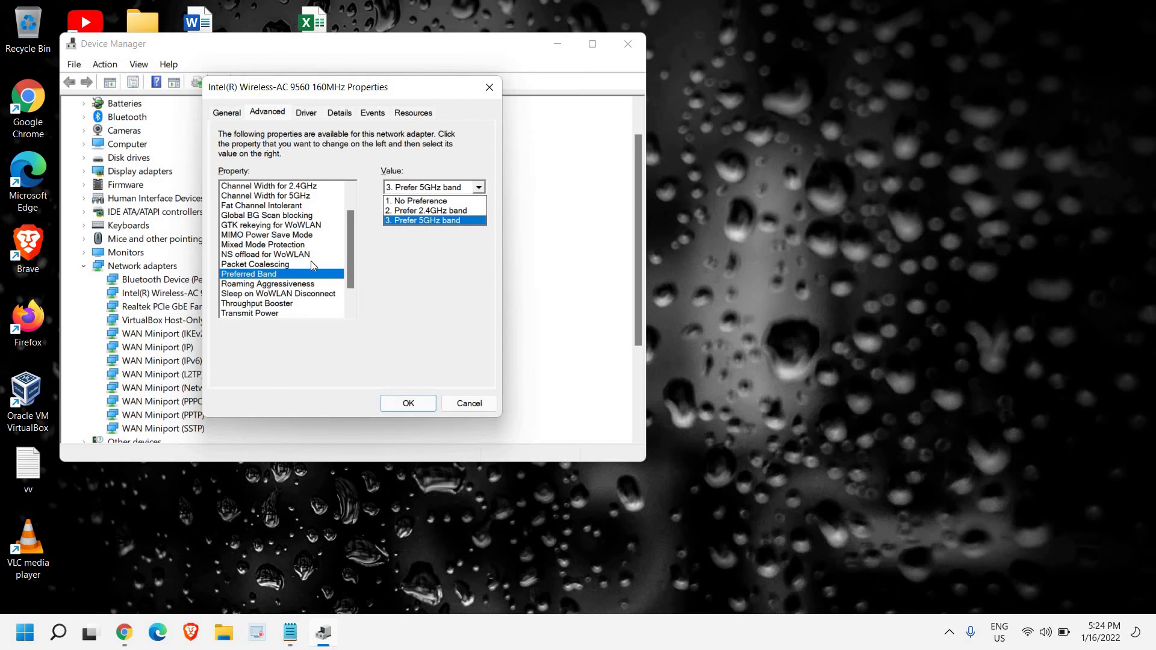
left_click(335, 261)
scroll(326, 302, "down", 1)
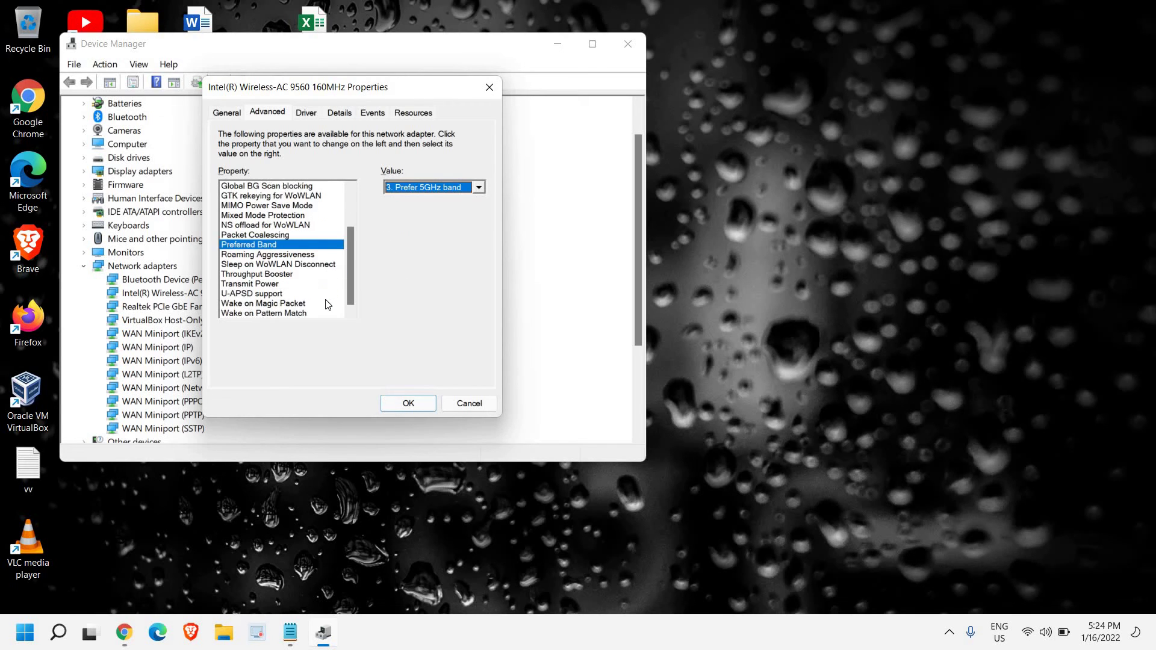
left_click(406, 401)
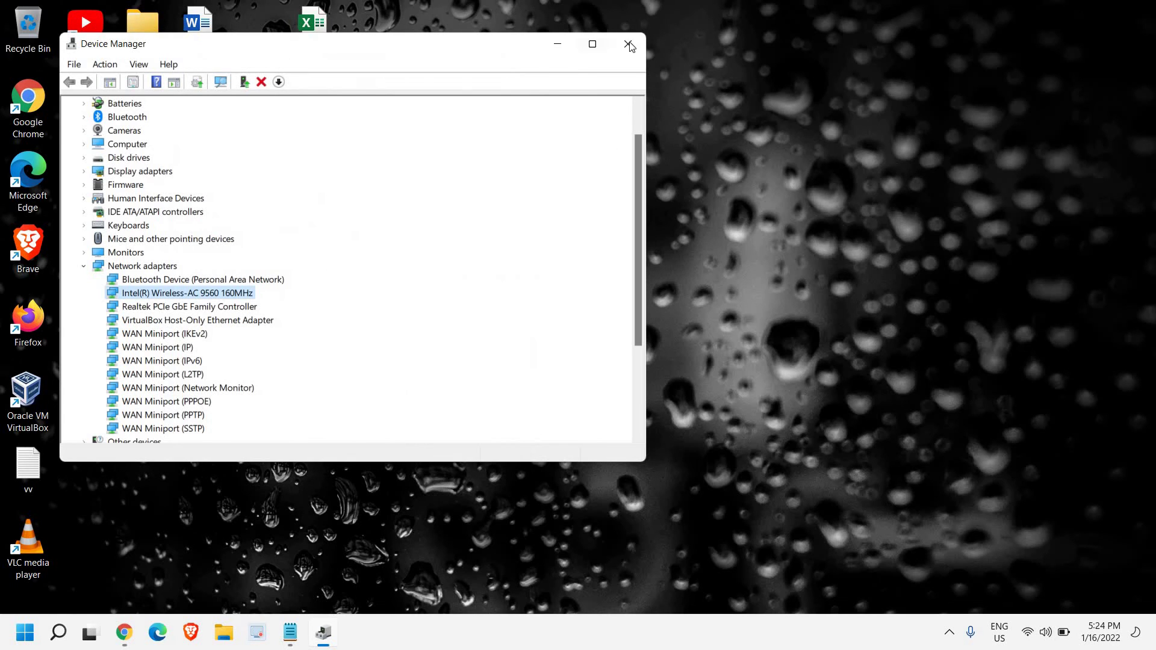
left_click(629, 44)
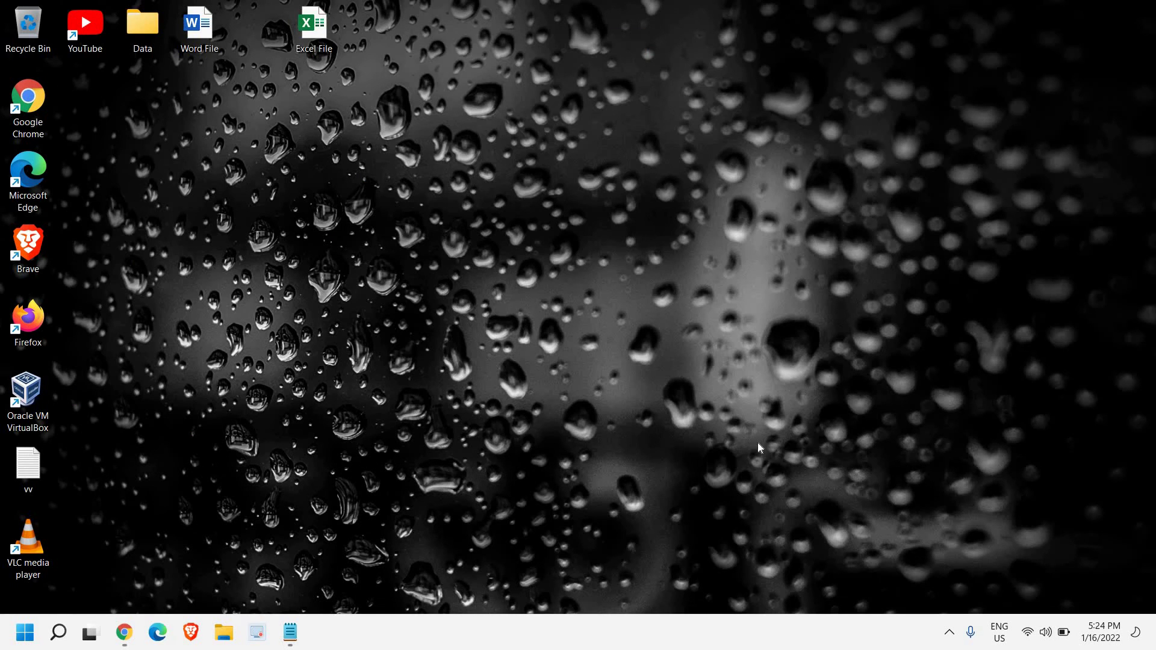
left_click(1027, 632)
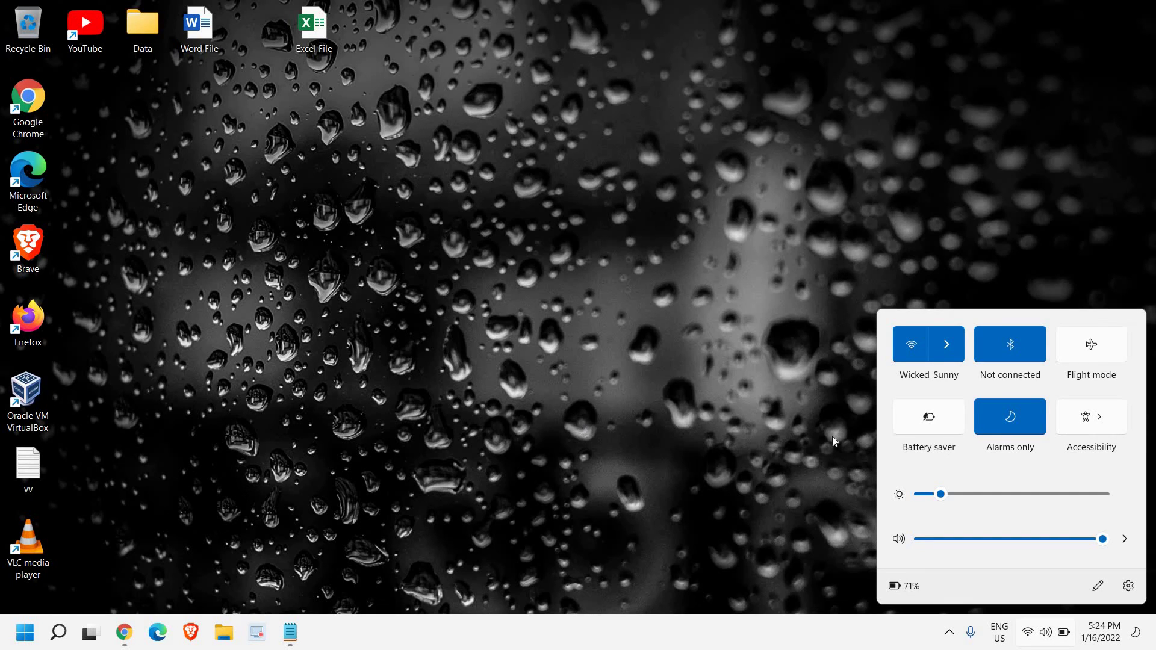
left_click(660, 245)
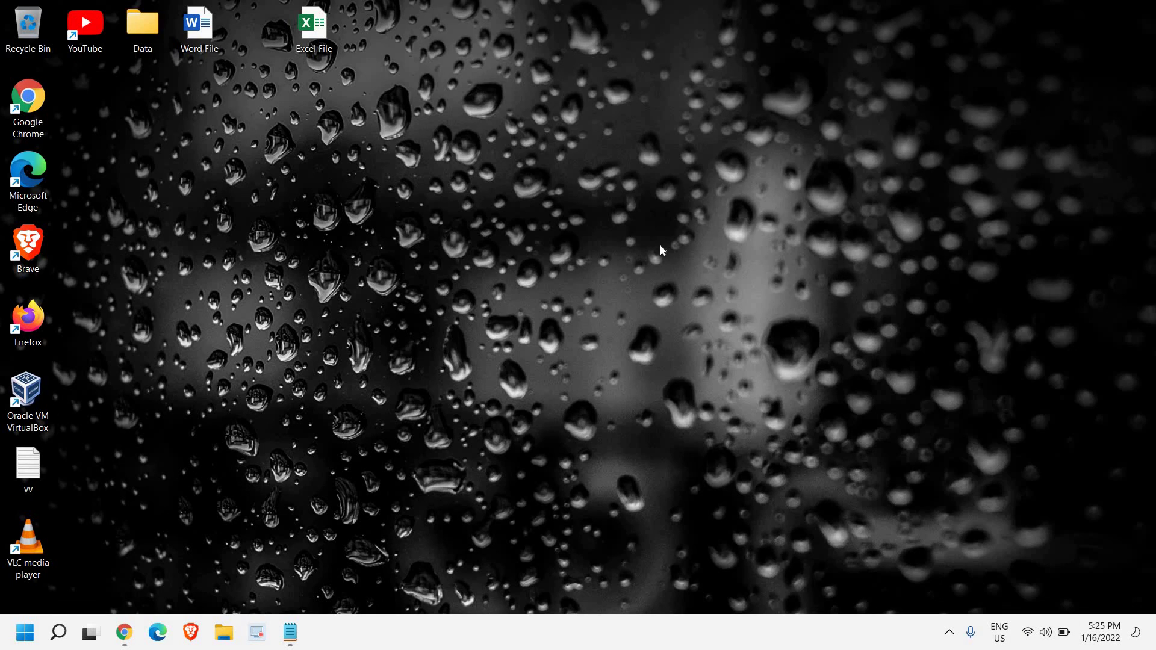